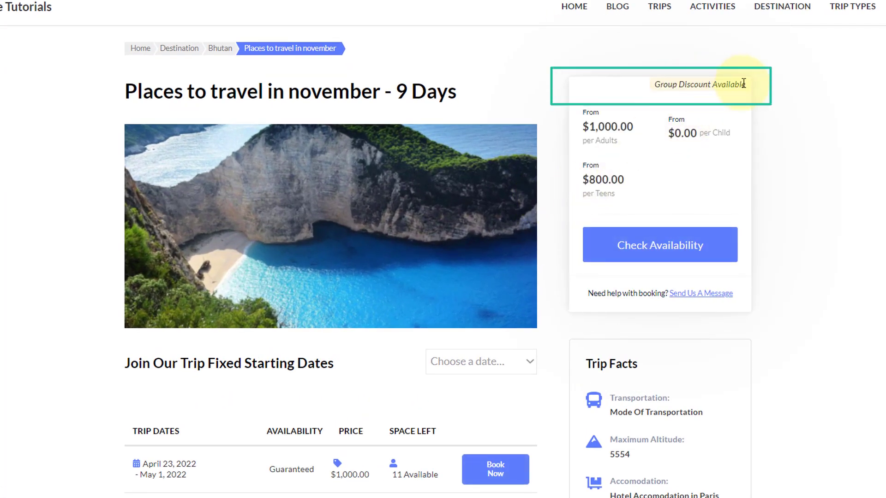
Step: Start the booking for April 26 in the 6:00 PM–9:00 PM slot and continue to travellers
left_click(669, 245)
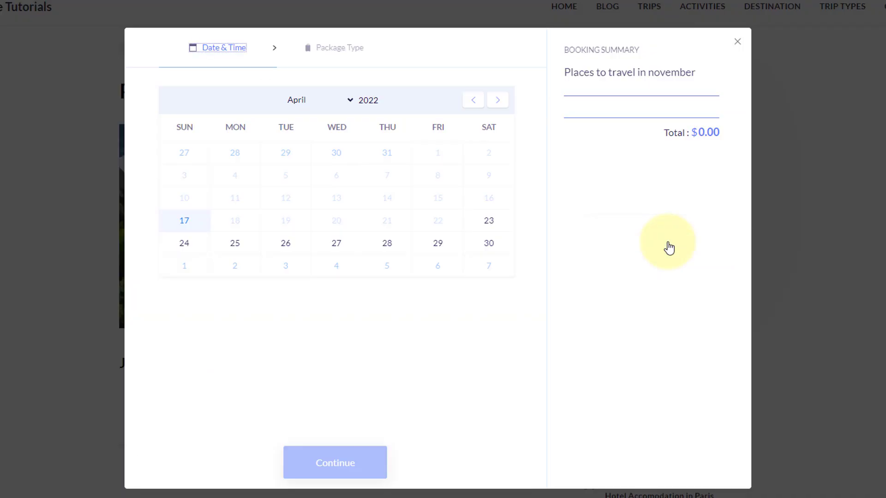
left_click(286, 243)
left_click(215, 295)
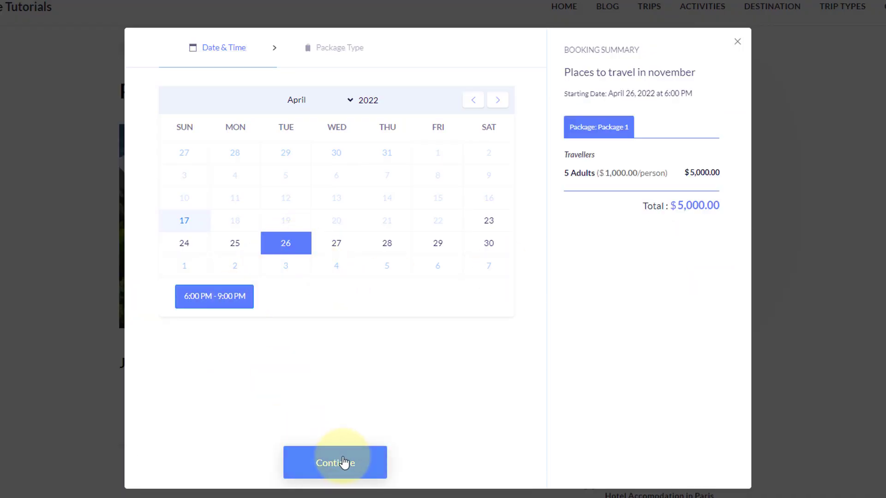
left_click(345, 463)
Step: Review the group discount price ranges for Adults, Child and Teens
left_click(277, 166)
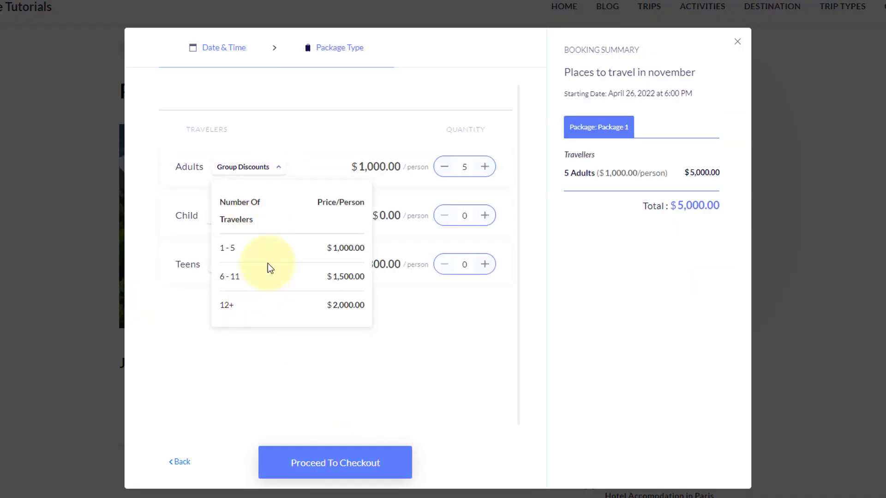
left_click(277, 166)
left_click(270, 215)
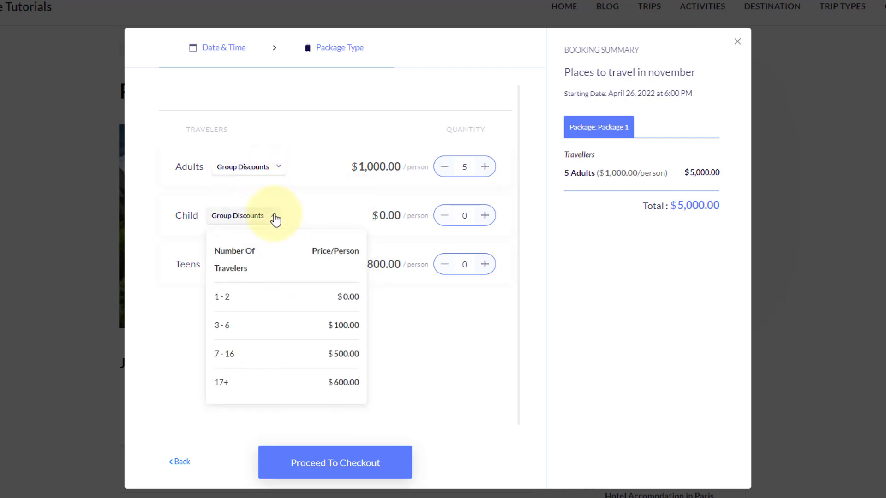
left_click(274, 265)
left_click(274, 265)
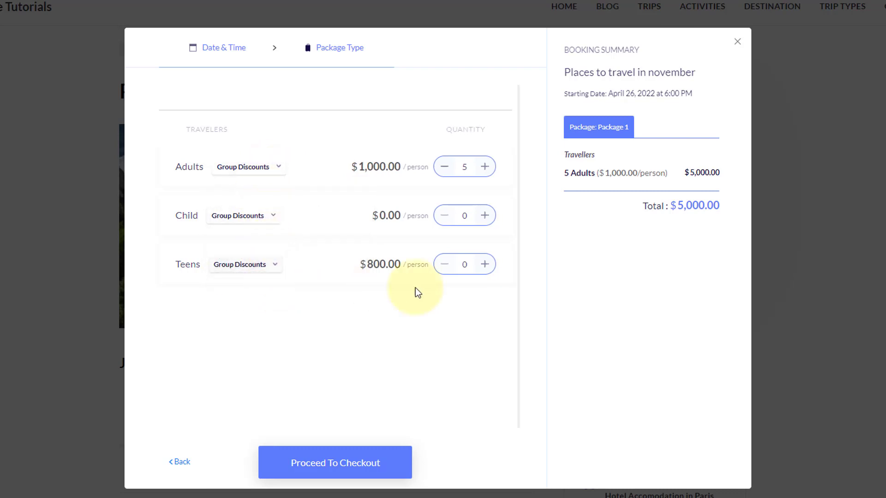
Step: Add a teen and raise children to 5, reaching the $100 group tier
left_click(485, 265)
left_click(484, 215)
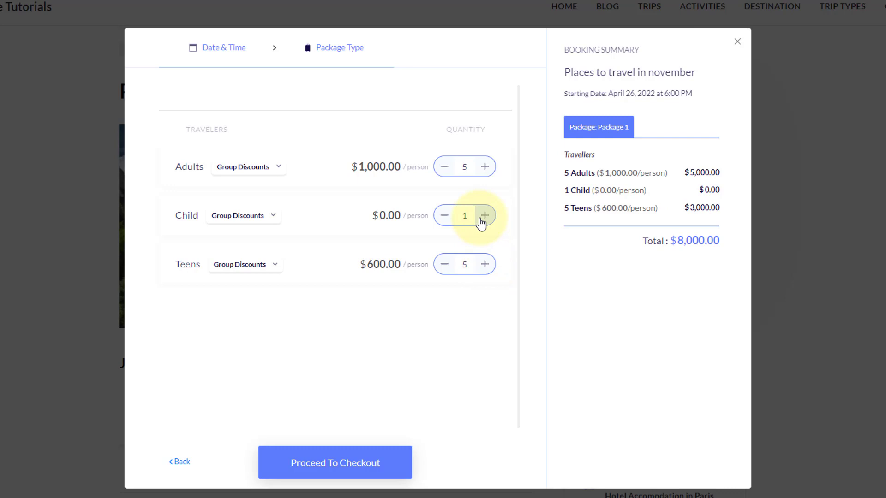
left_click(484, 216)
left_click(484, 216)
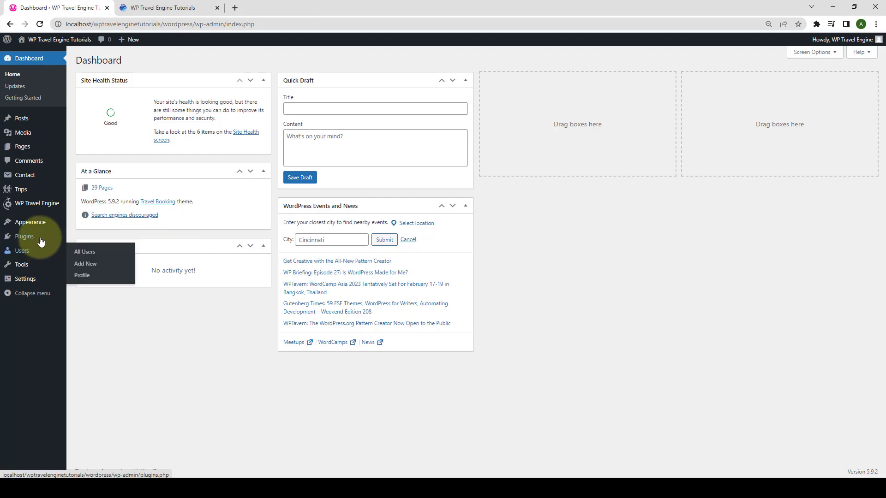
mouse_move(24, 236)
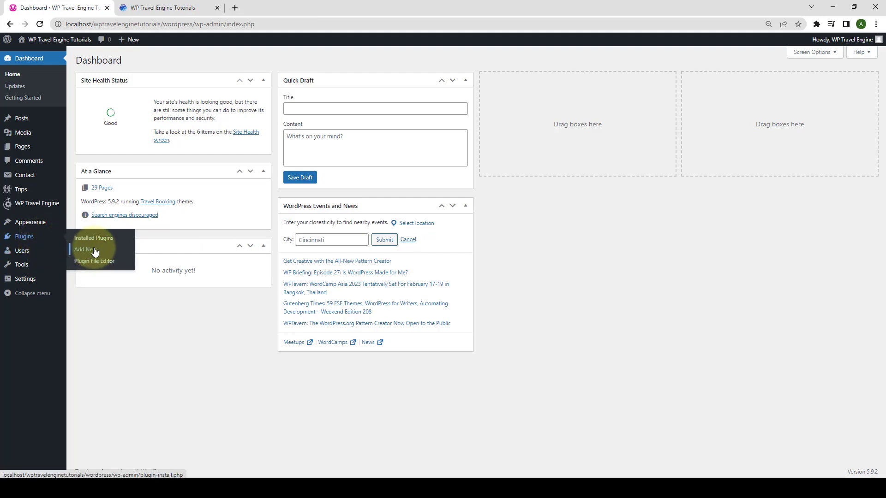
Step: Upload Group Discount.zip as a new plugin, install it and activate it
left_click(97, 251)
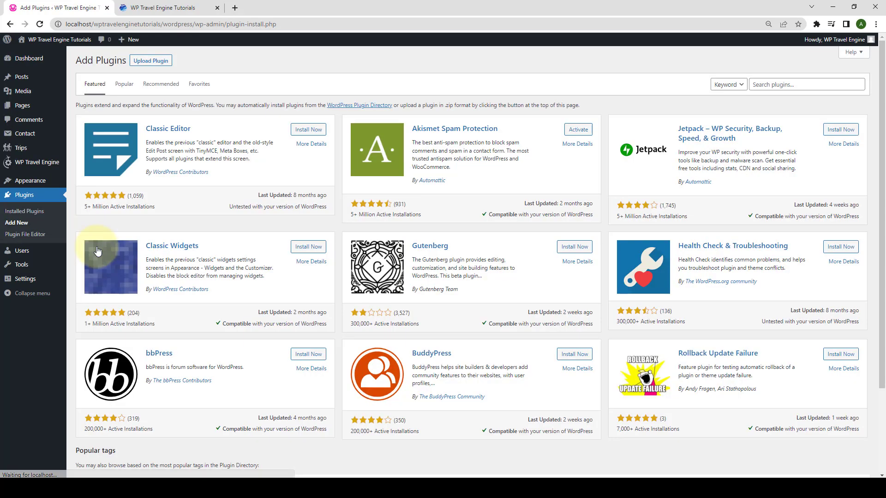
left_click(151, 61)
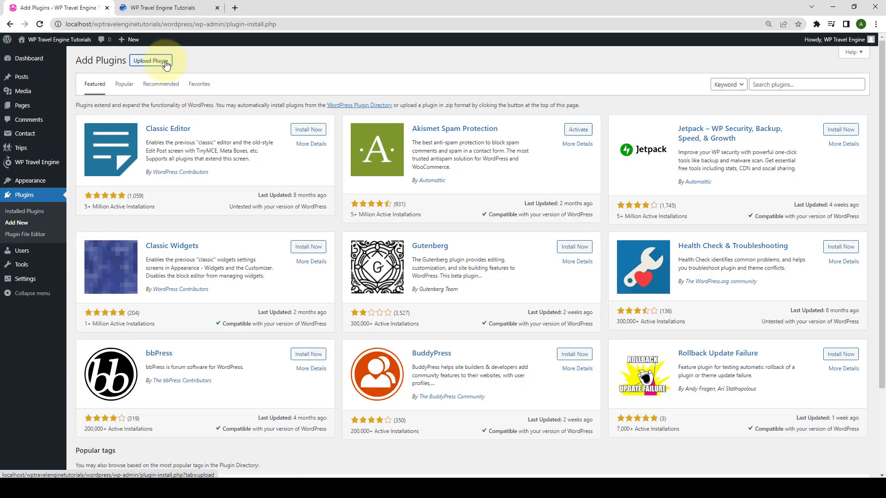
left_click(418, 136)
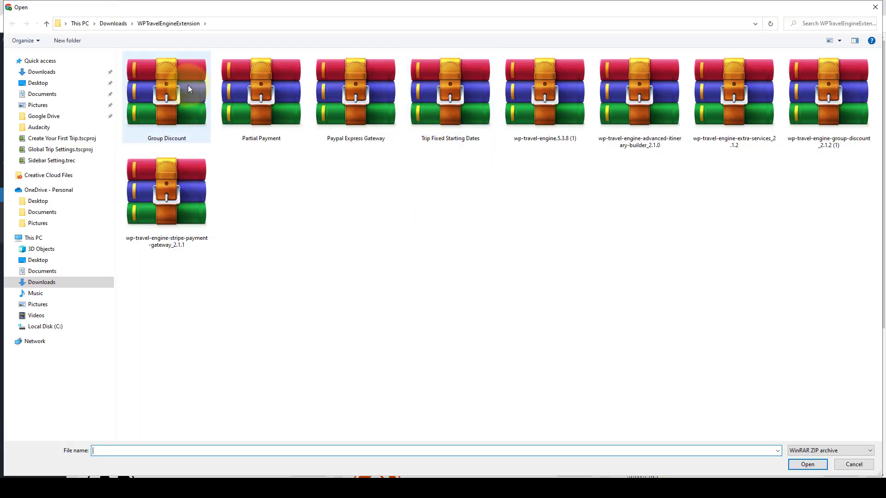
left_click(175, 97)
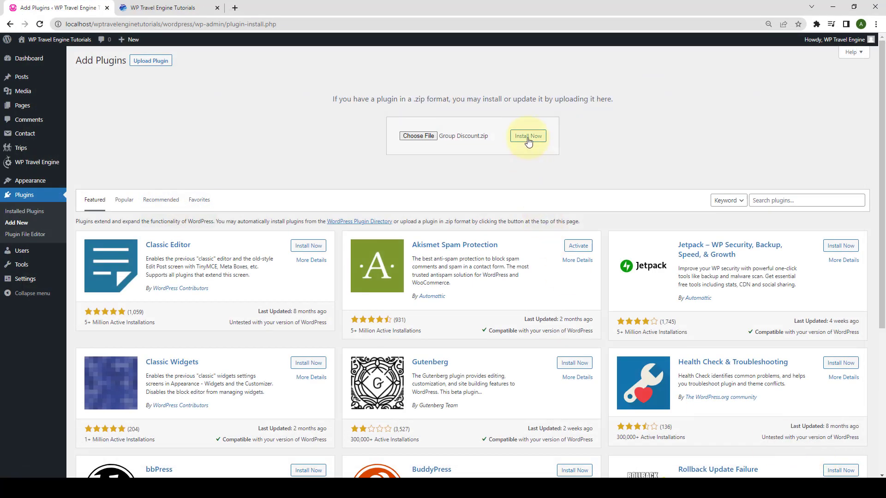
left_click(528, 137)
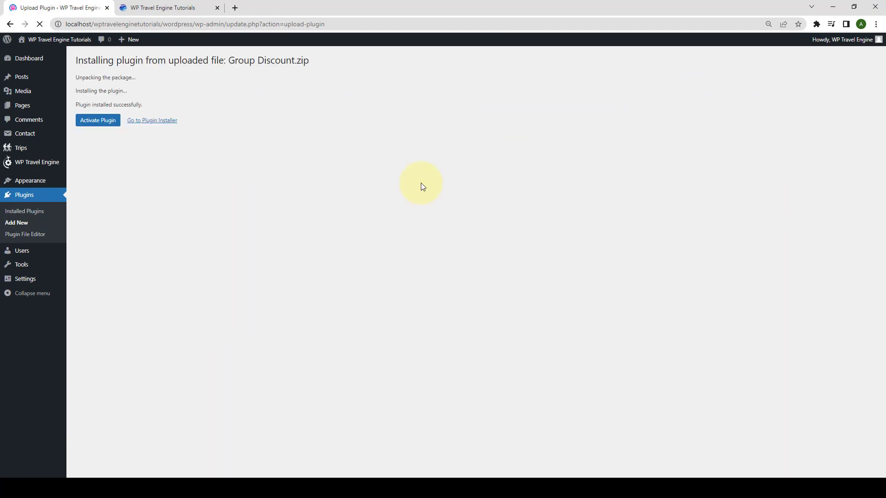
left_click(112, 124)
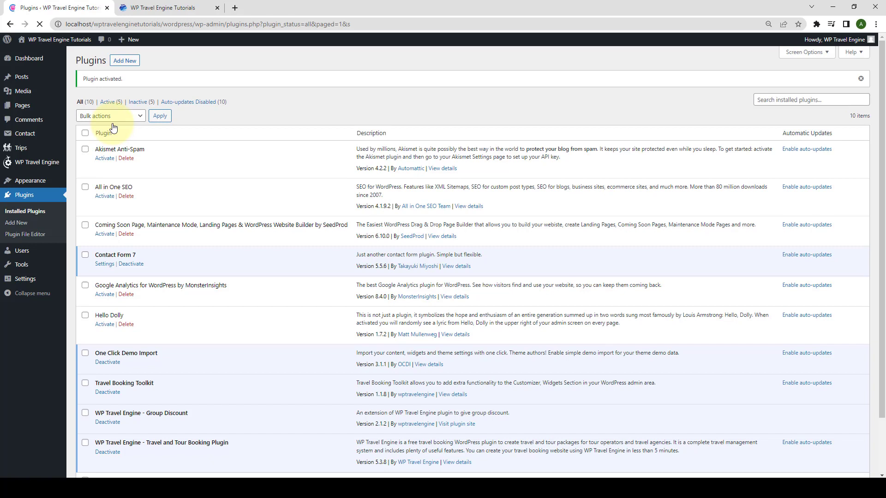
scroll(171, 258, "down", 3)
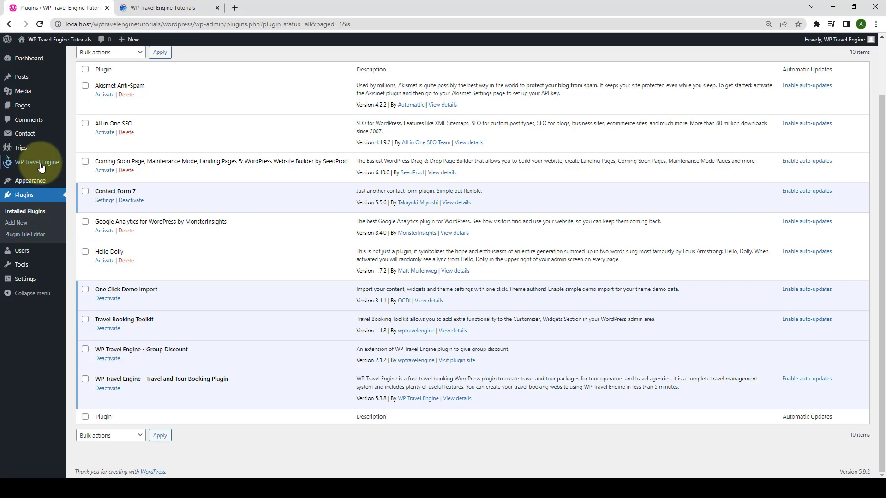
mouse_move(37, 162)
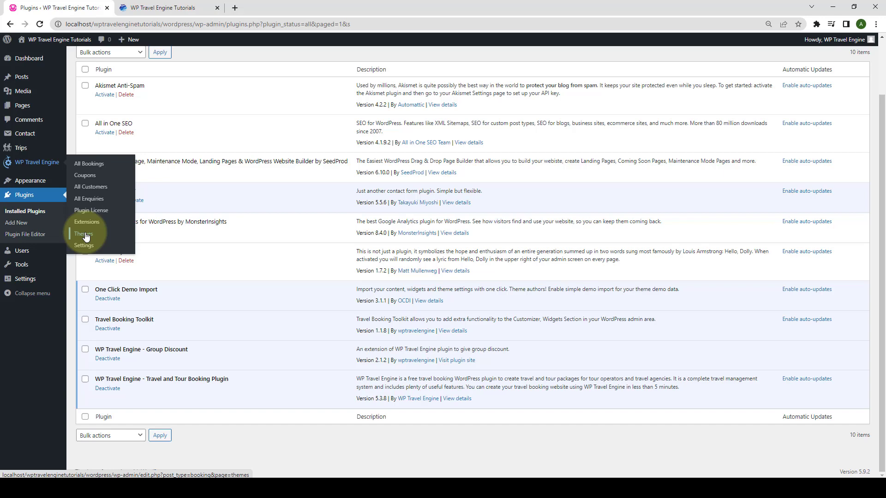
Step: Paste the Group Discount license key on the Plugin License page and activate it
left_click(91, 210)
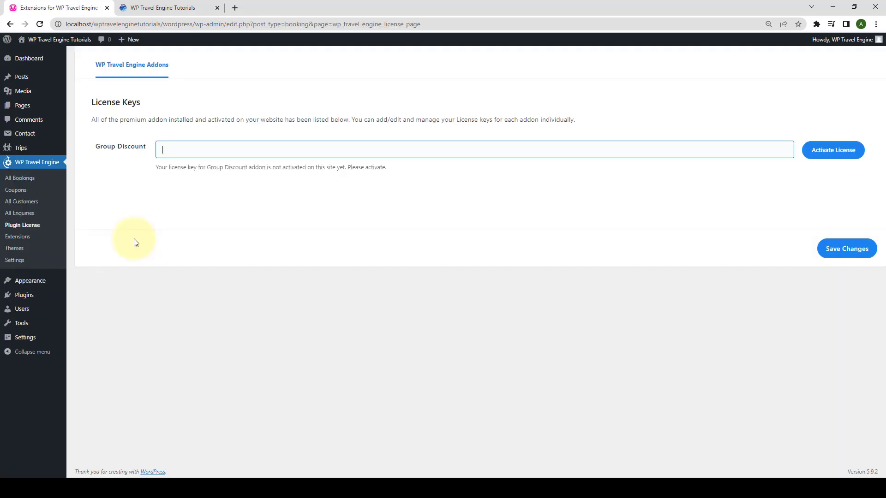
left_click(171, 151)
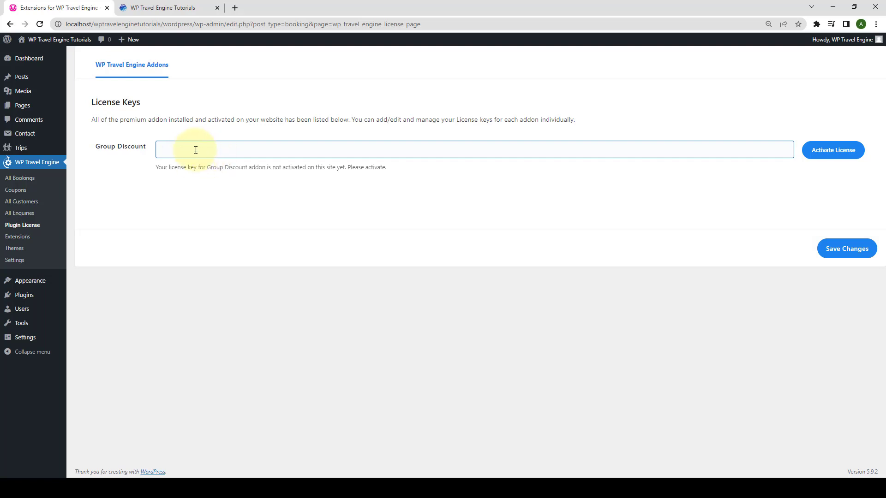
key("ctrl+v")
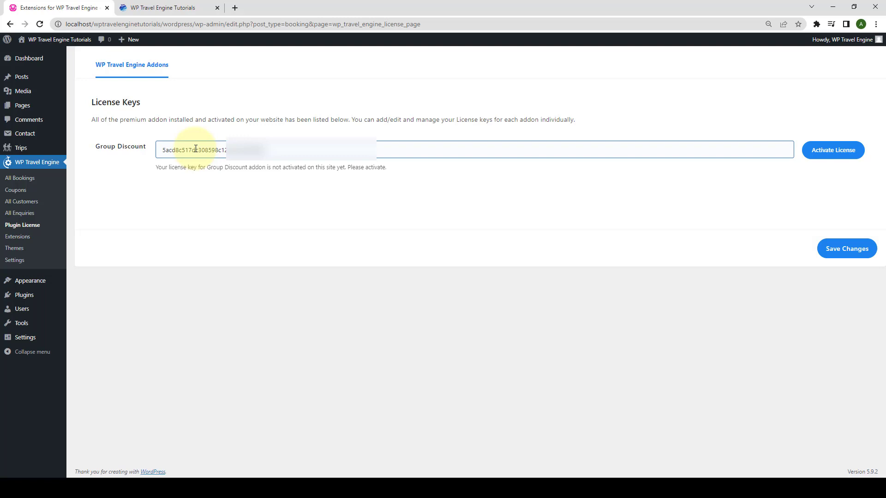
left_click(845, 155)
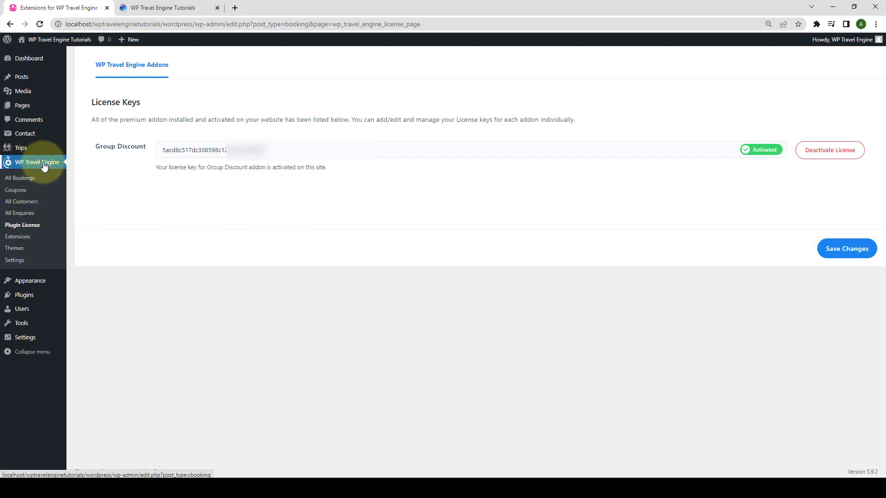
Step: Enable Group Discount in the WP Travel Engine Extensions settings
left_click(15, 261)
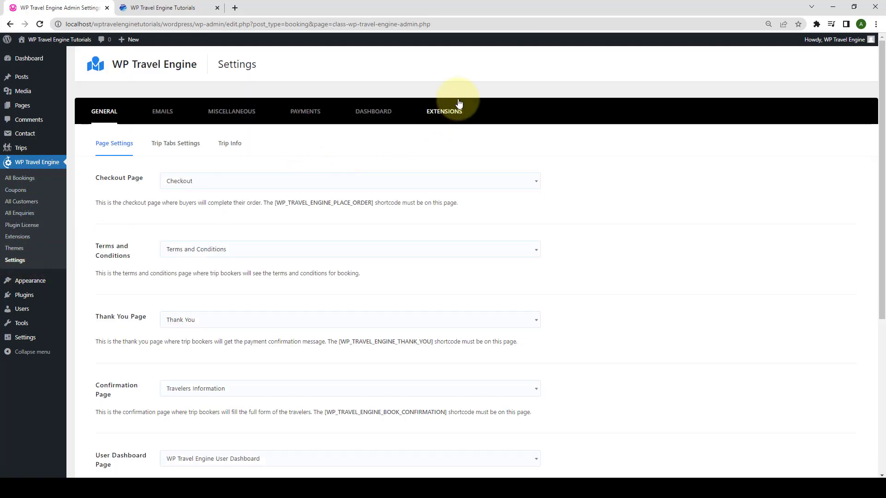
left_click(444, 111)
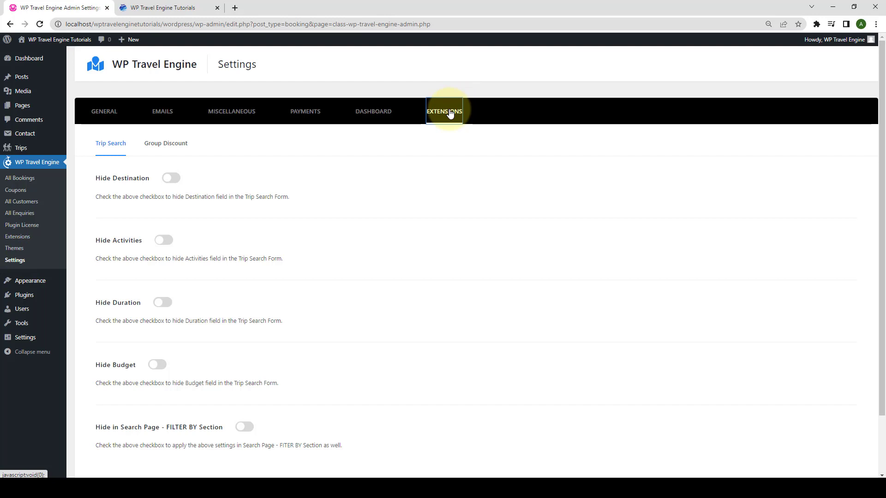
left_click(167, 144)
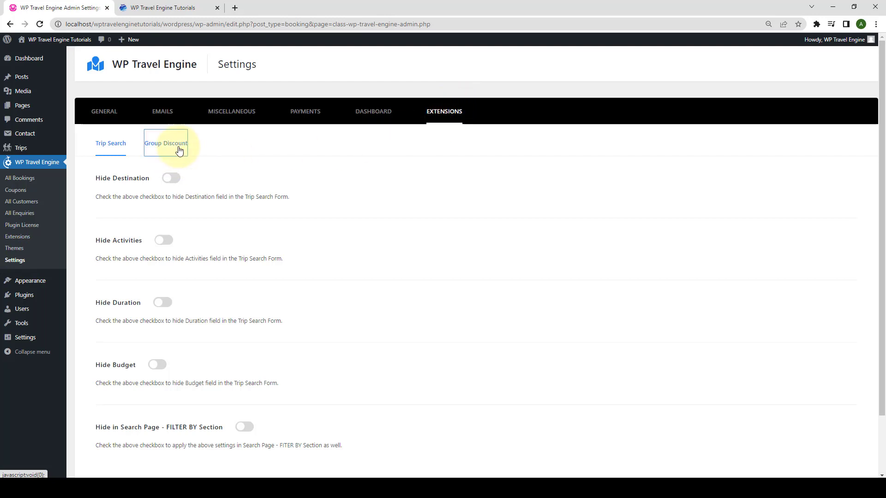
scroll(240, 189, "down", 1)
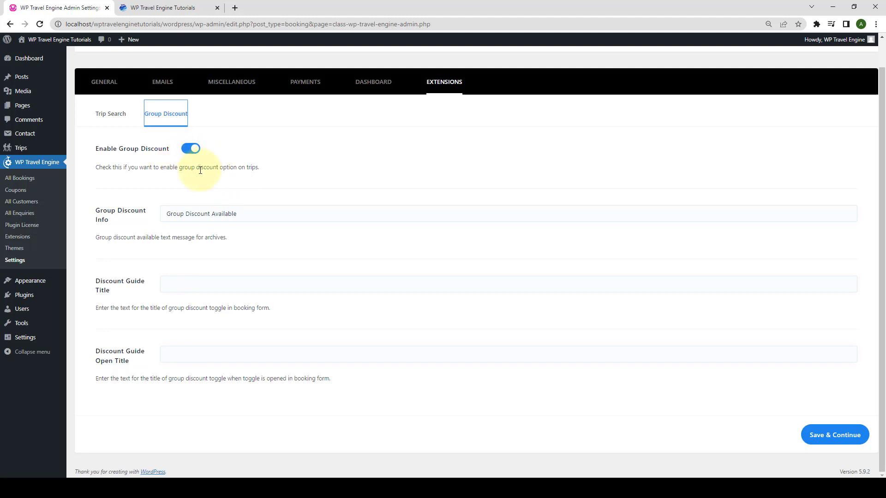
left_click(192, 150)
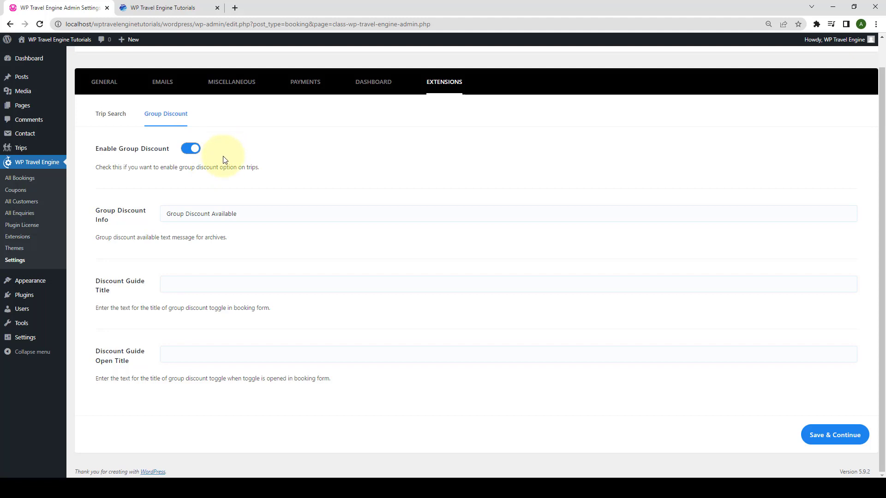
Step: Keep the 'Group Discount Available' info message and save the settings
left_click_drag(237, 213, 164, 215)
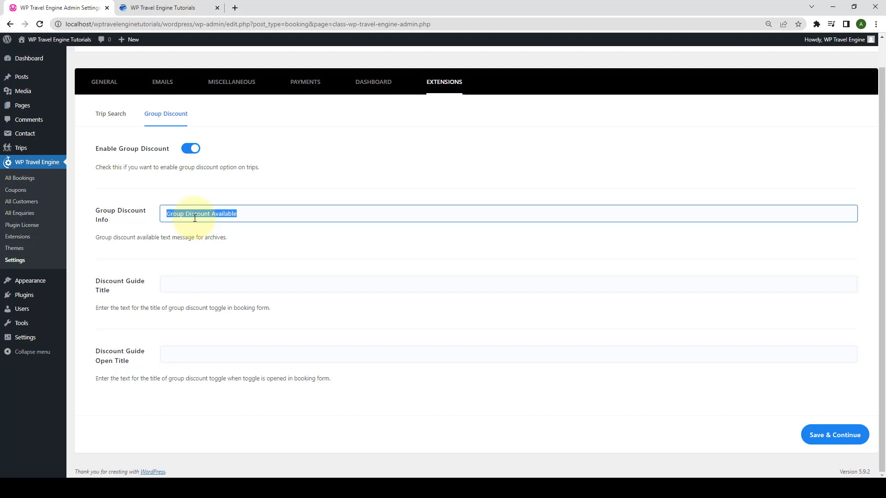
left_click(246, 214)
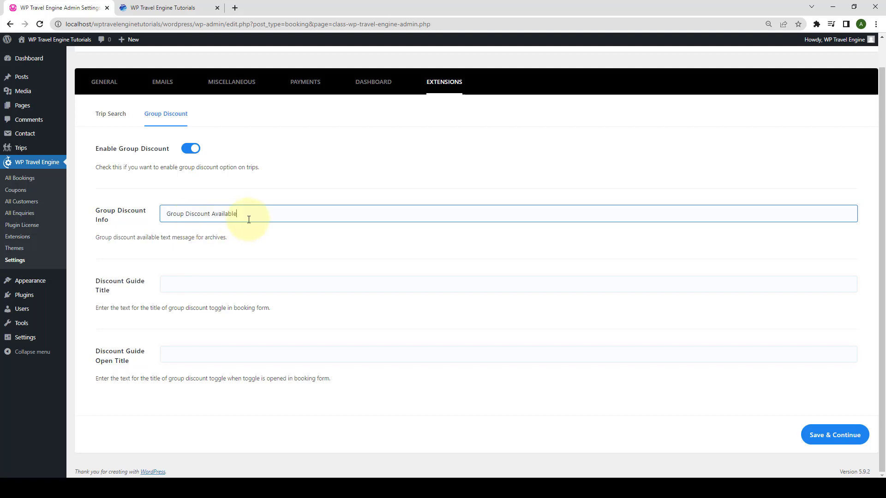
left_click(835, 435)
left_click(841, 442)
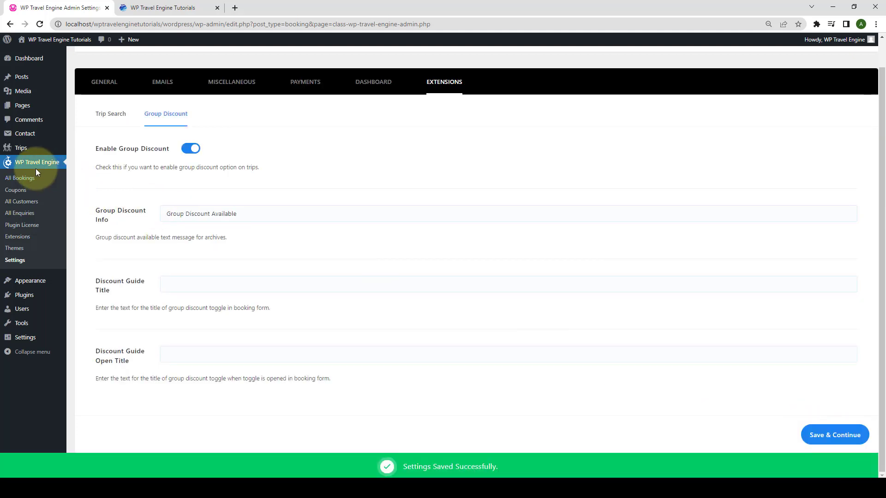
mouse_move(21, 149)
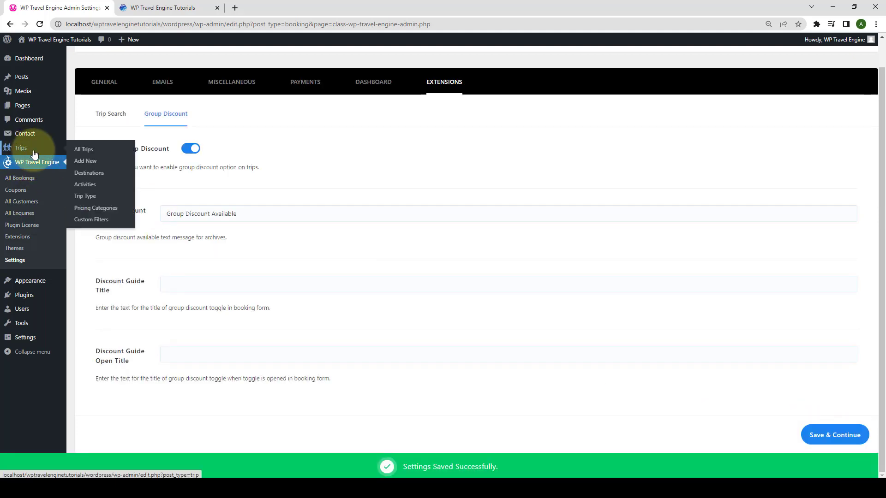
Step: Open All Trips in a new tab, edit 'Places to travel in november' and show Pricings and Dates
right_click(84, 150)
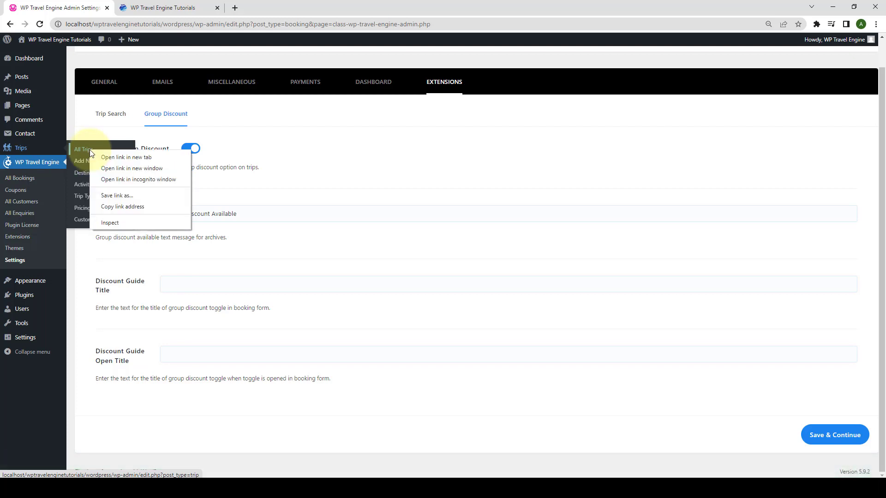
left_click(126, 158)
left_click(170, 8)
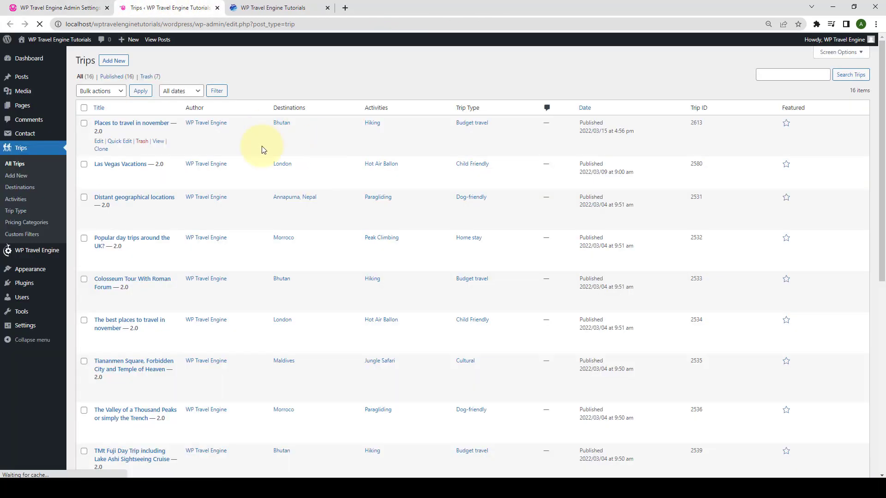
left_click(99, 142)
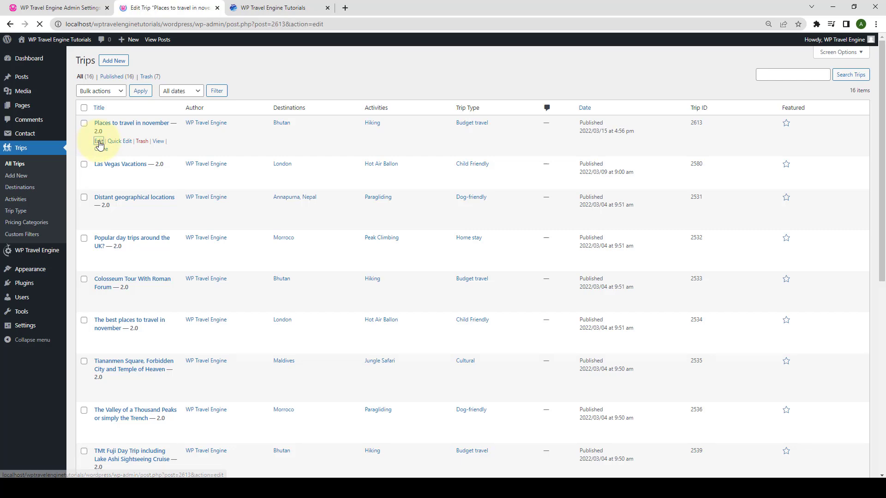
scroll(111, 167, "down", 5)
scroll(89, 175, "down", 5)
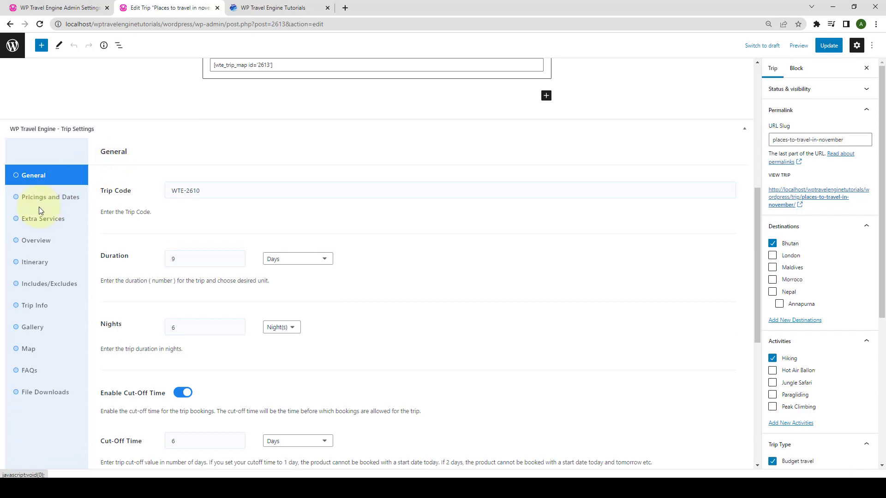
left_click(50, 197)
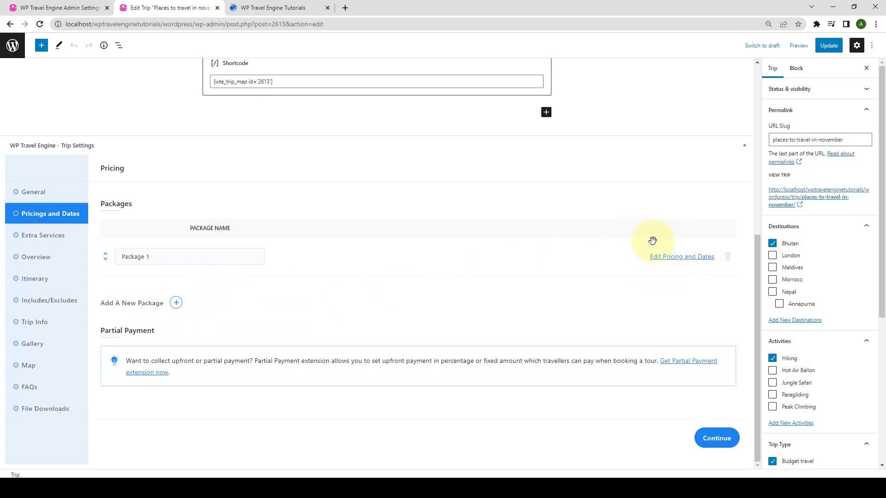
Step: Edit Package 1 pricing and switch on group discount for Adults
left_click(668, 259)
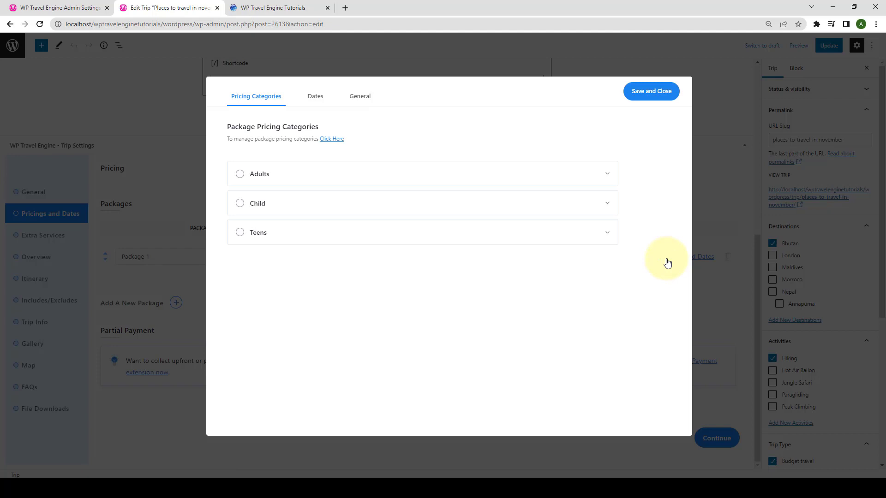
left_click(465, 180)
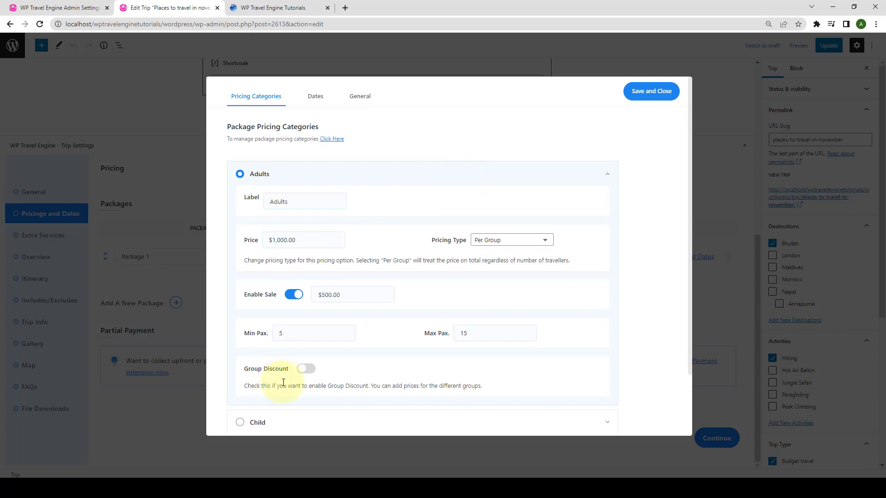
scroll(314, 378, "down", 2)
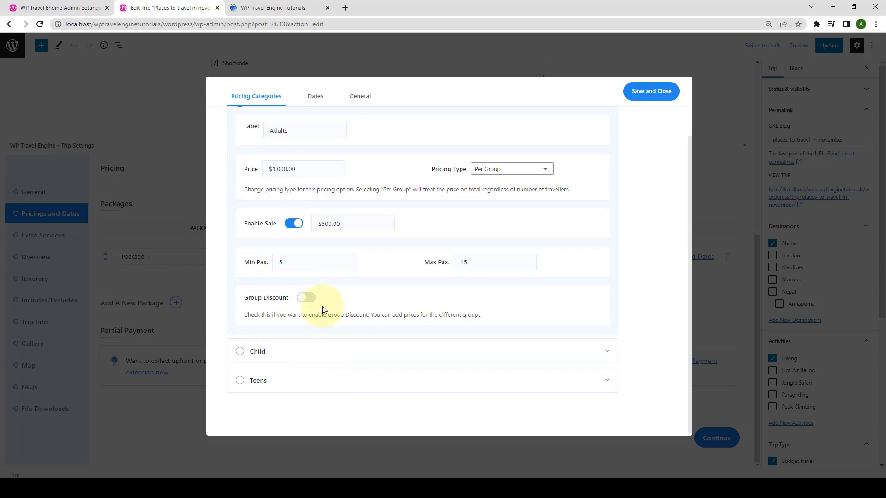
left_click(306, 298)
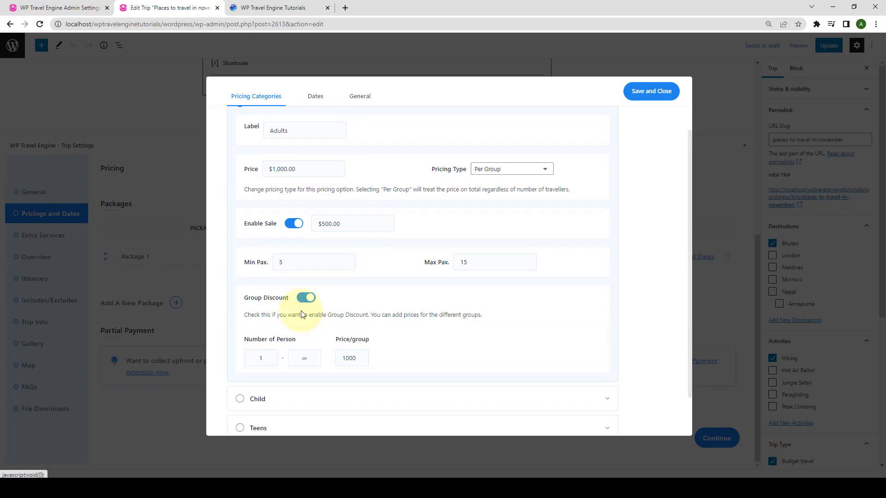
scroll(338, 304, "down", 1)
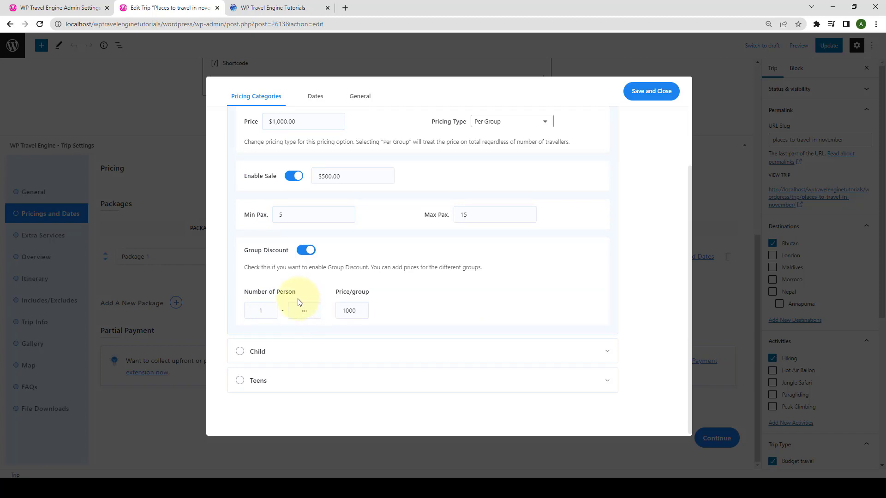
Step: Fill the Adults ranges: 1–5 at 1000, 6–11 at 1500, 12+ at 2000
left_click(304, 311)
type("5")
left_click(360, 313)
double_click(350, 311)
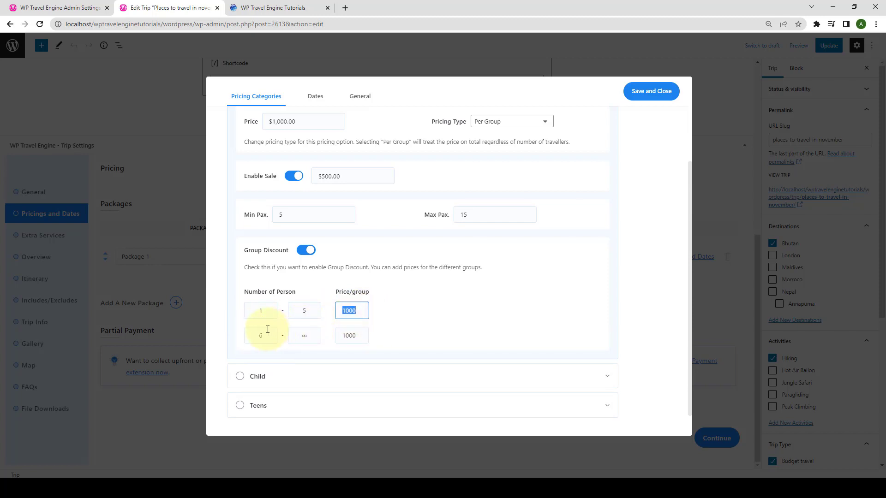
left_click(307, 336)
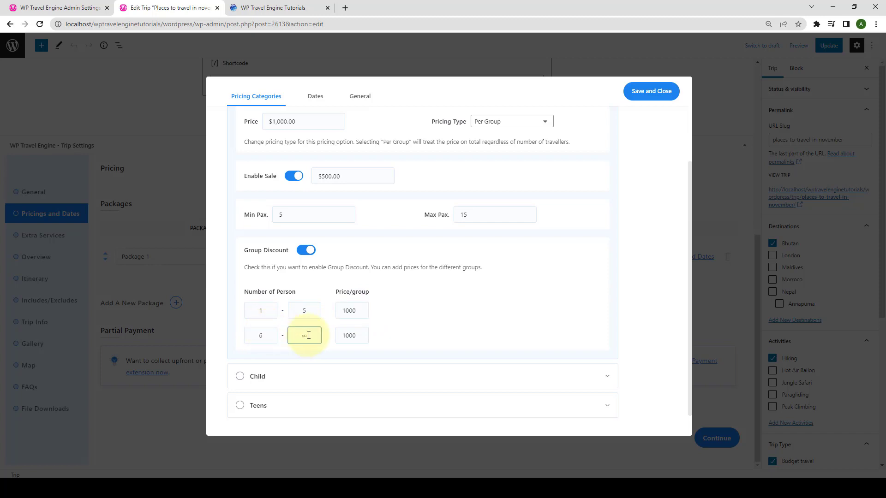
type("11")
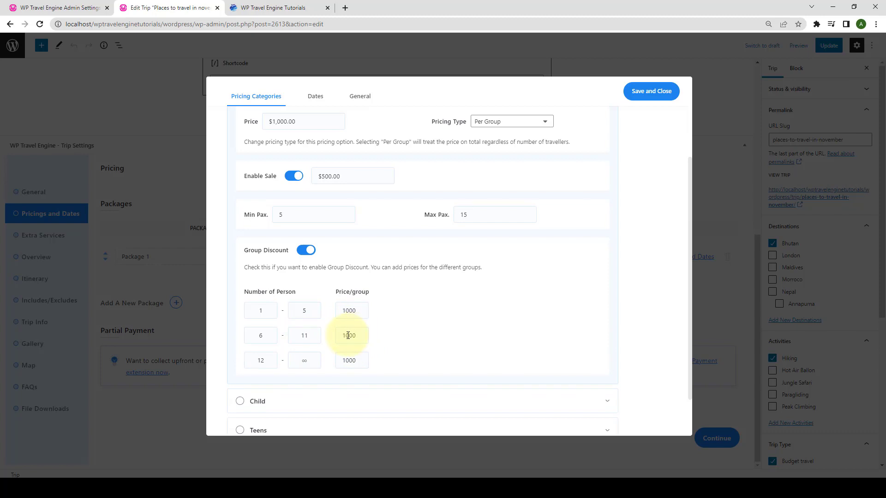
left_click(347, 336)
type("5")
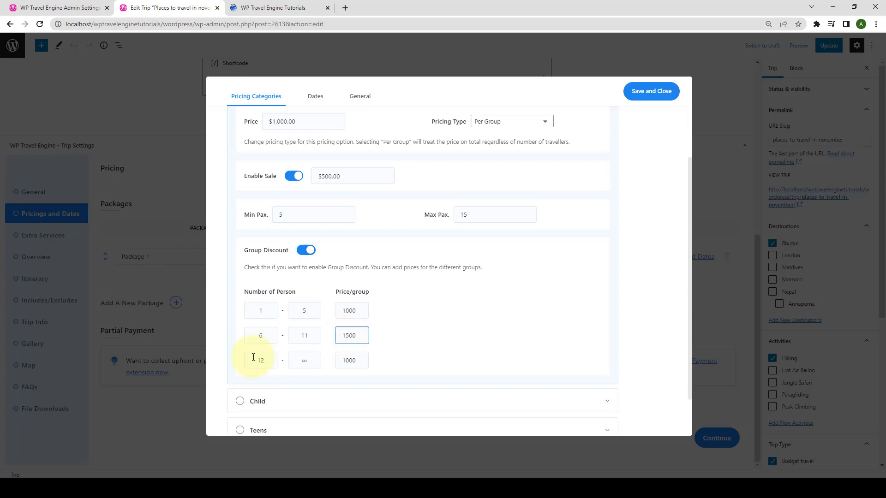
left_click_drag(346, 360, 341, 361)
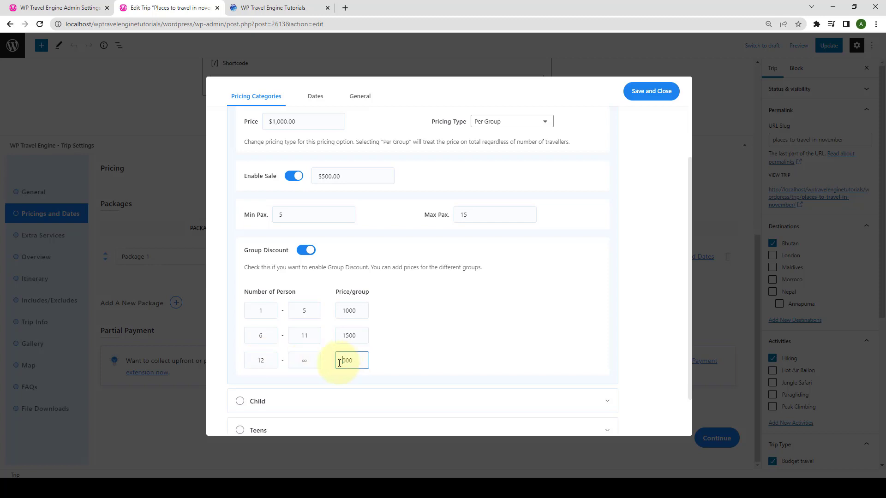
type("2000")
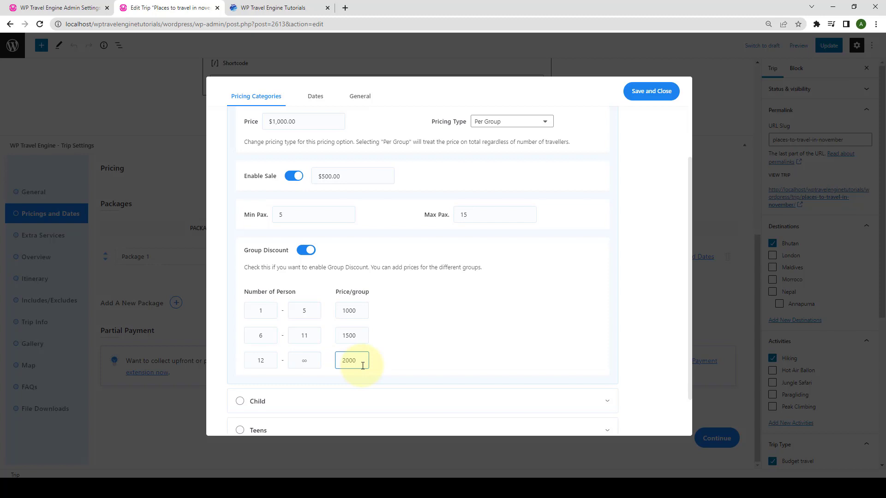
Step: Set Adults pricing to Per Group, review Child and Teens, then save and close
left_click(521, 125)
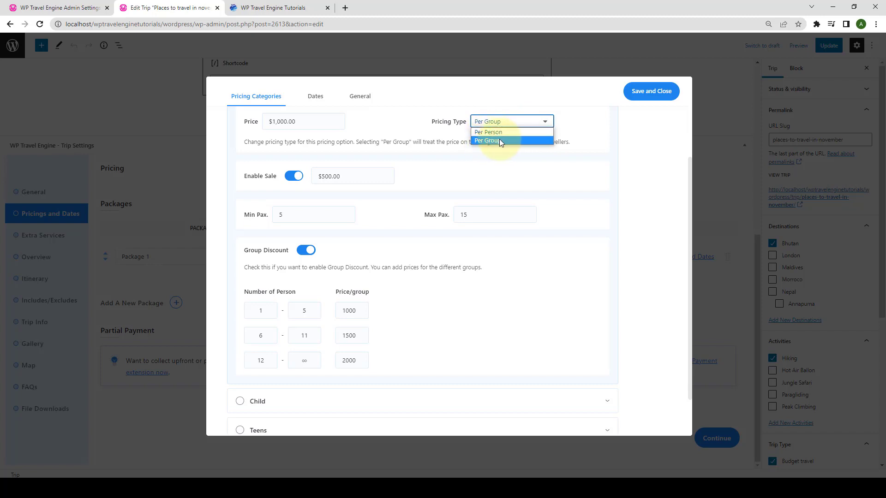
left_click(500, 141)
scroll(489, 221, "down", 2)
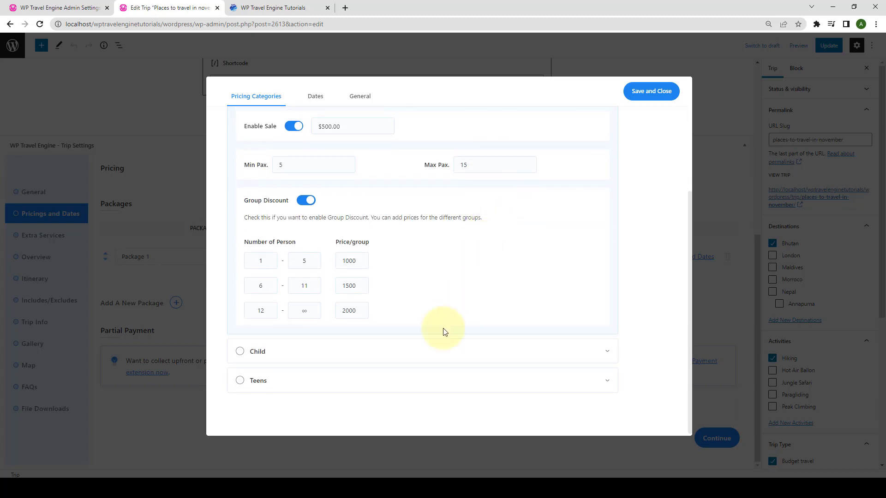
left_click(393, 353)
scroll(393, 360, "down", 3)
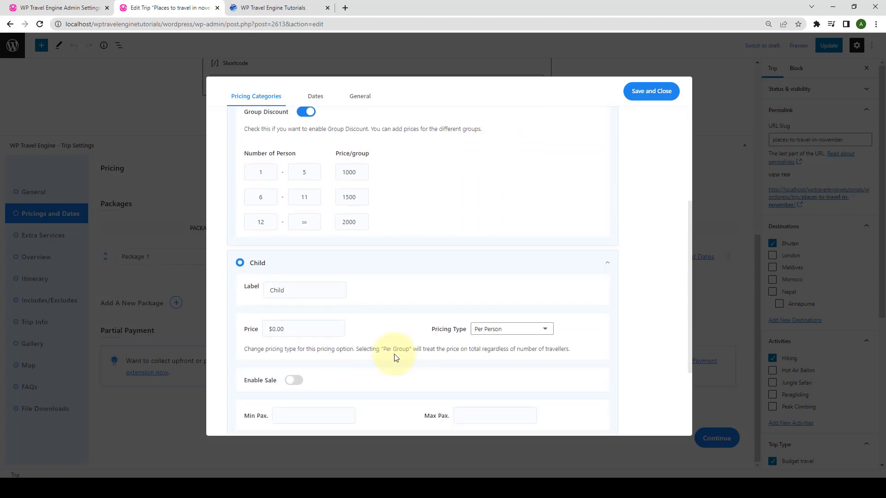
scroll(392, 359, "down", 3)
left_click(387, 380)
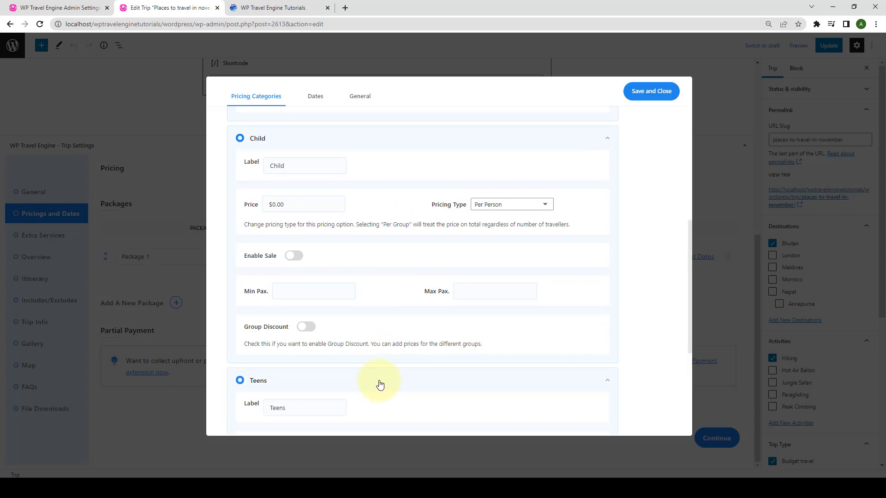
scroll(386, 379, "down", 3)
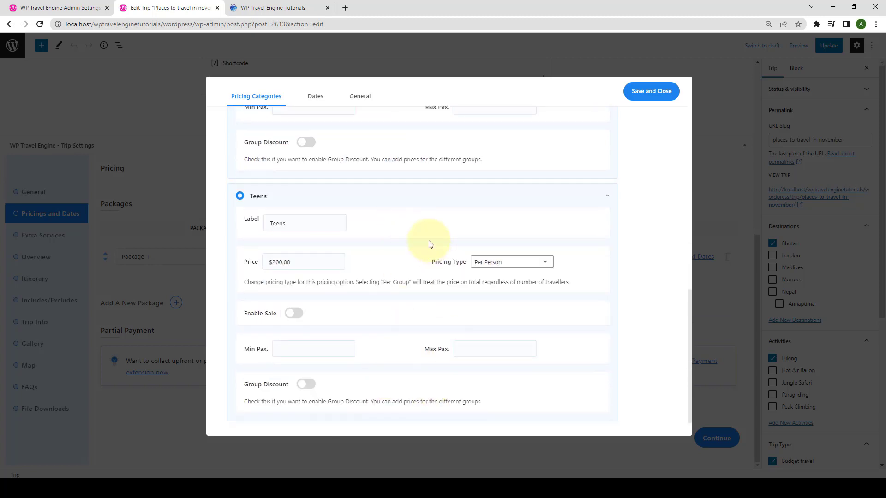
left_click(607, 196)
scroll(607, 190, "up", 3)
scroll(607, 224, "up", 5)
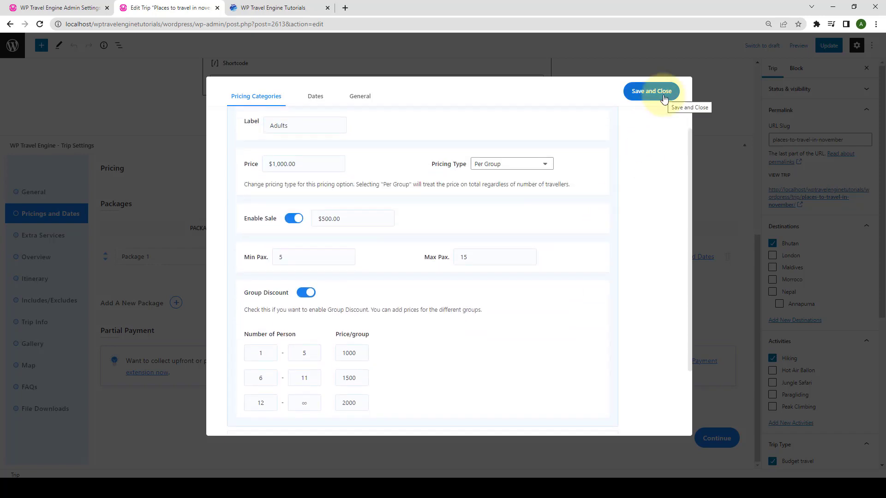
left_click(652, 90)
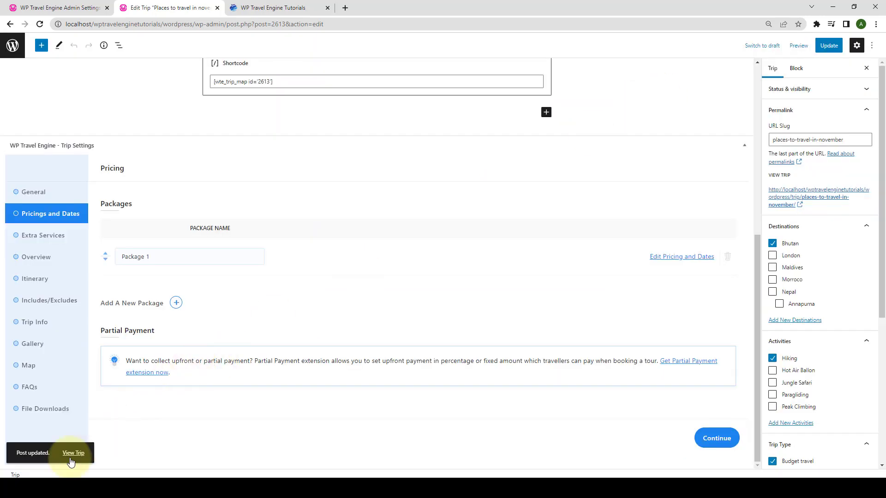
Step: Open View Trip from the Post updated notice in a new tab and switch to it
right_click(71, 457)
left_click(99, 381)
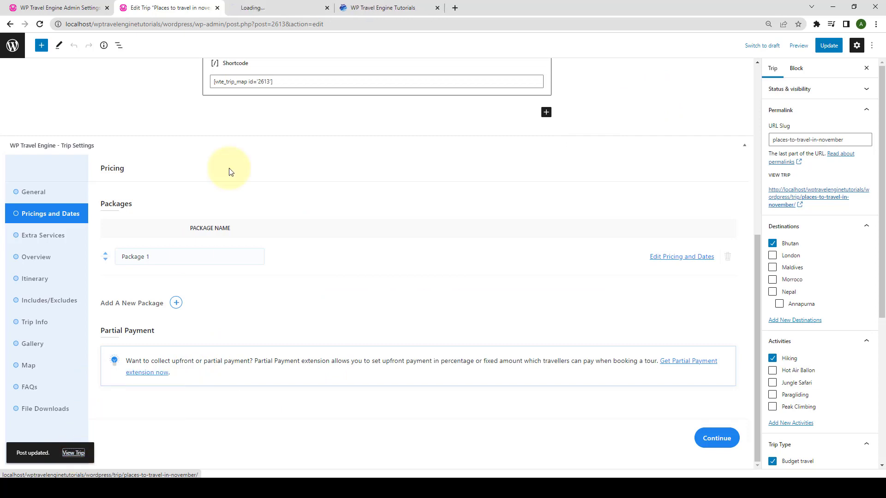
left_click(287, 14)
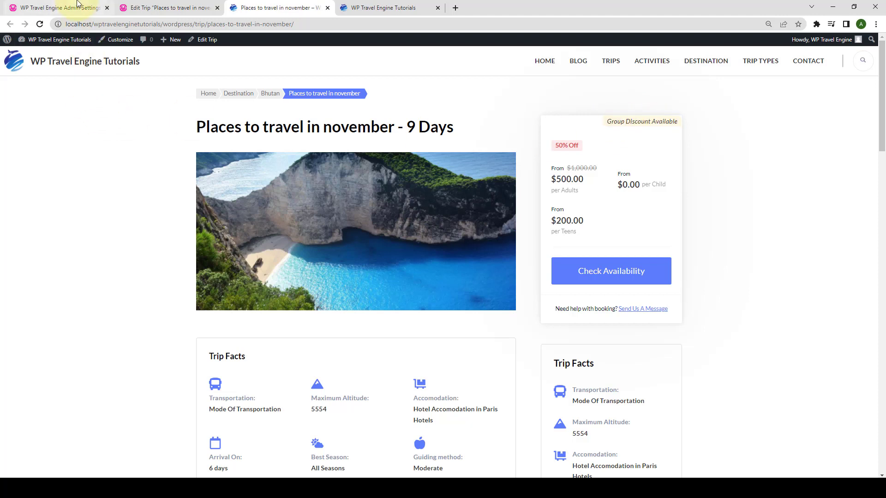
left_click(59, 7)
double_click(223, 213)
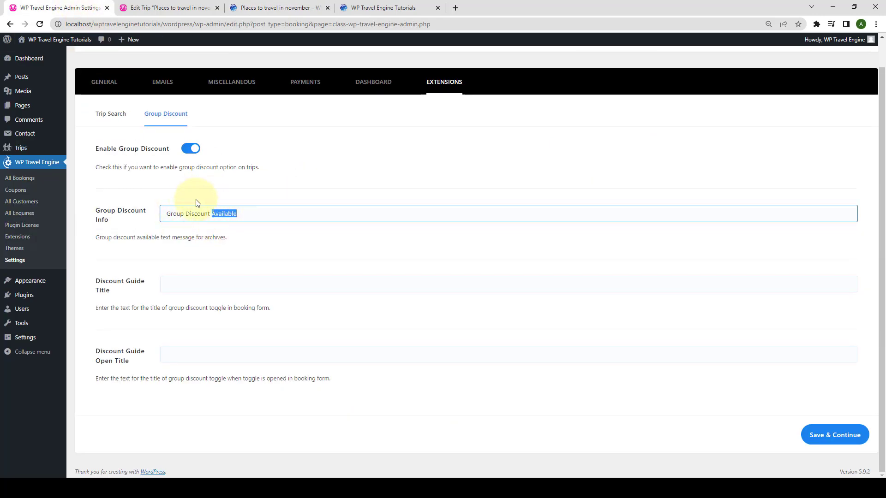
left_click(201, 213)
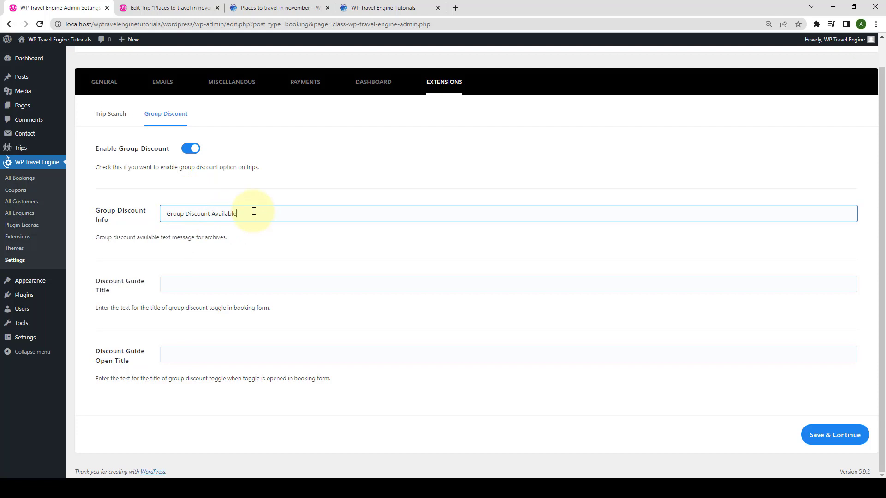
left_click(274, 8)
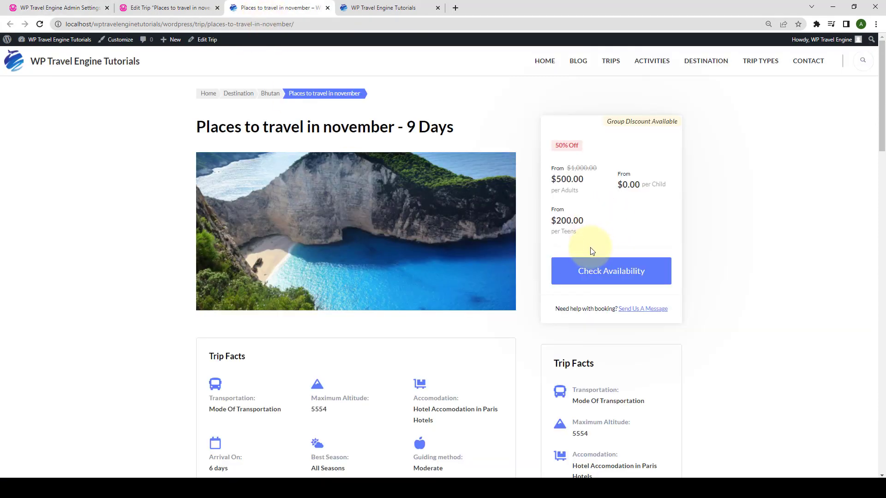
scroll(592, 248, "down", 1)
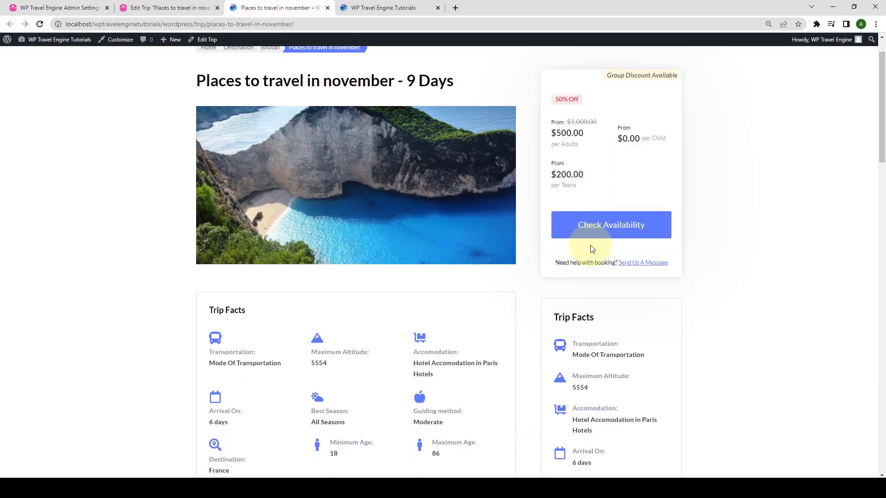
Step: Check availability for April 20, continue to travellers and review the Adults discount tiers
left_click(623, 232)
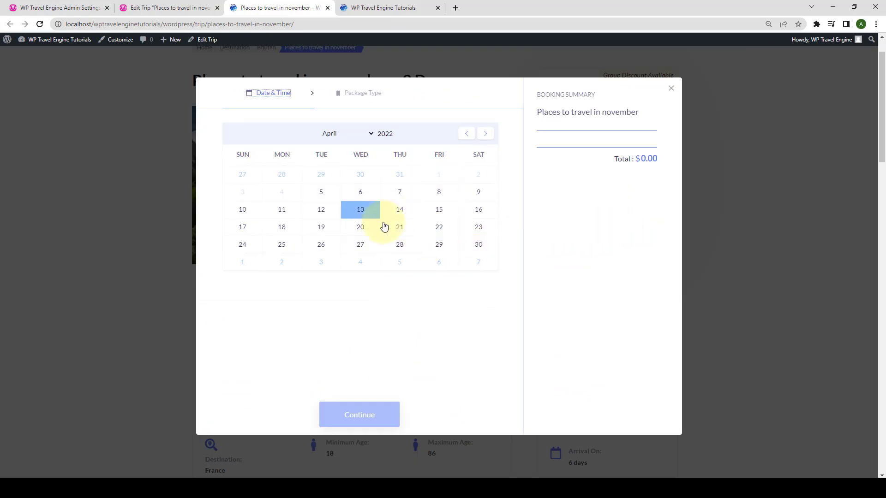
left_click(360, 227)
left_click(360, 415)
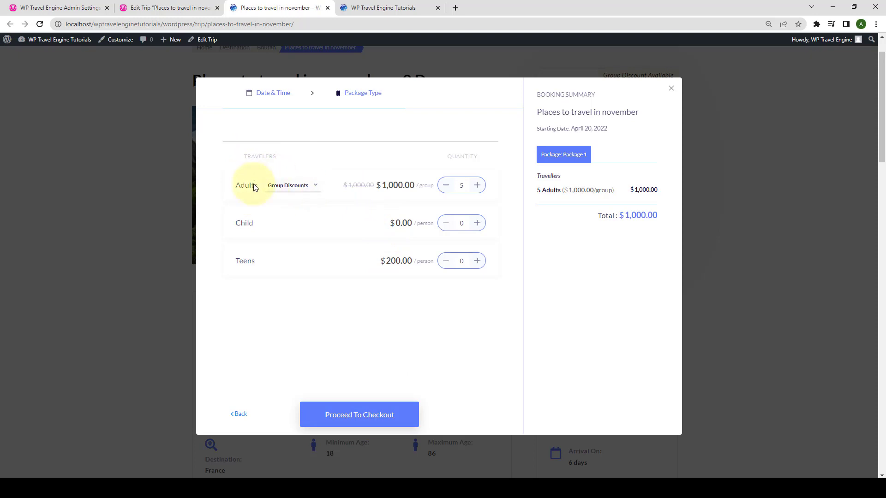
left_click(312, 185)
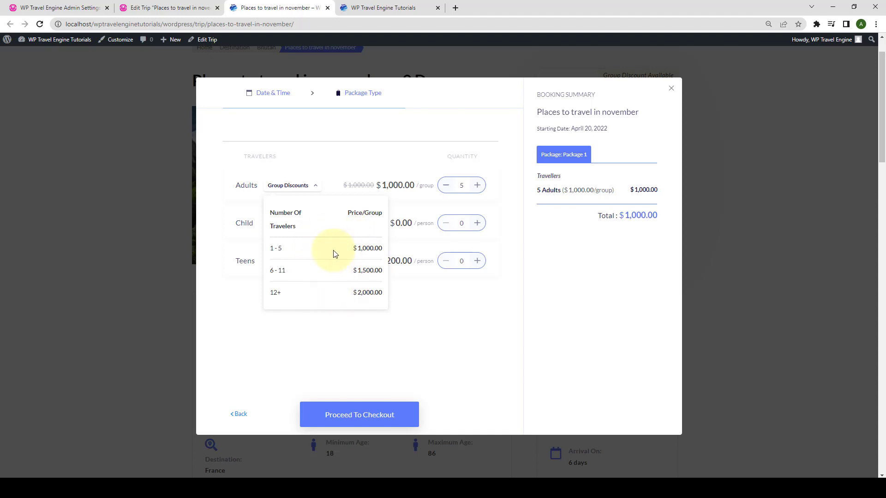
left_click(314, 185)
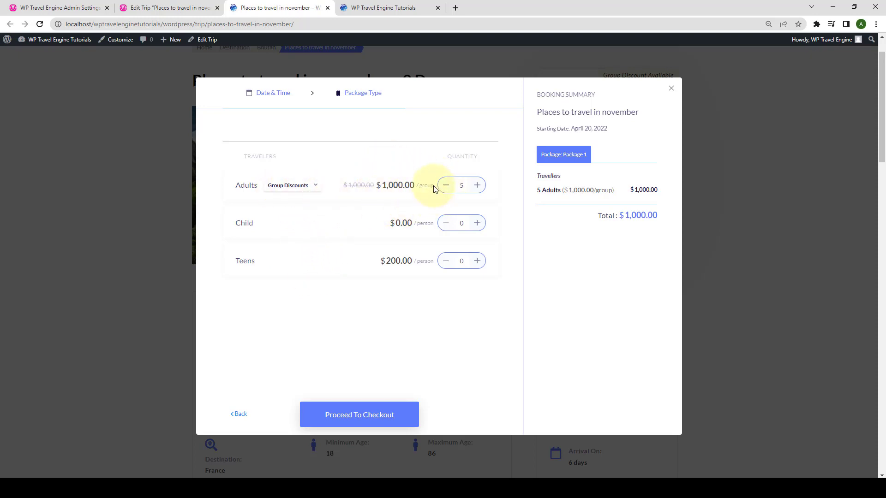
Step: Raise Adults to 12 so the top tier prices the group at $2,000.00
left_click(447, 185)
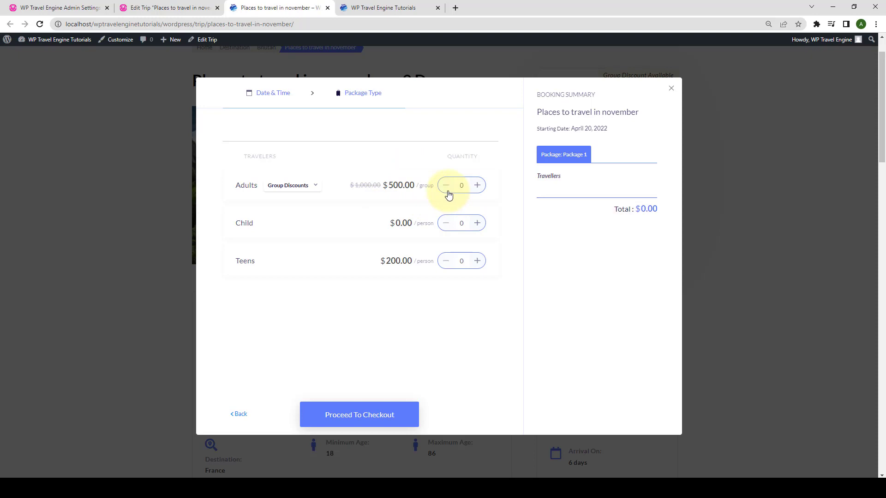
left_click(477, 185)
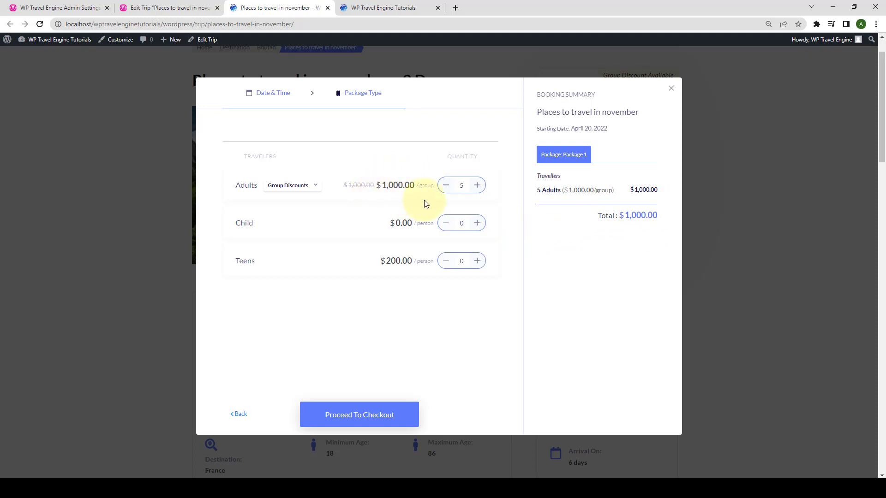
left_click(477, 186)
left_click(477, 186)
left_click(476, 186)
left_click(477, 186)
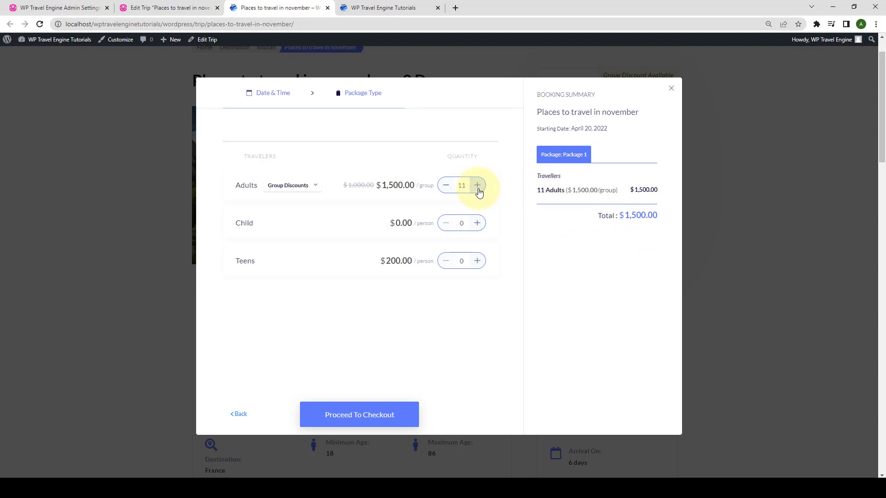
left_click(477, 185)
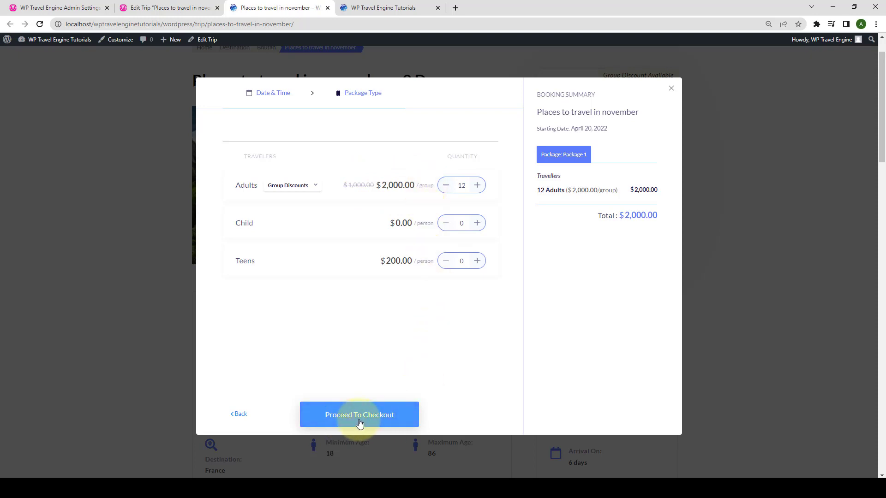
Step: Proceed to checkout with 12 Adults, reaching billing details with $2,000.00 payable now
left_click(383, 419)
scroll(436, 337, "down", 1)
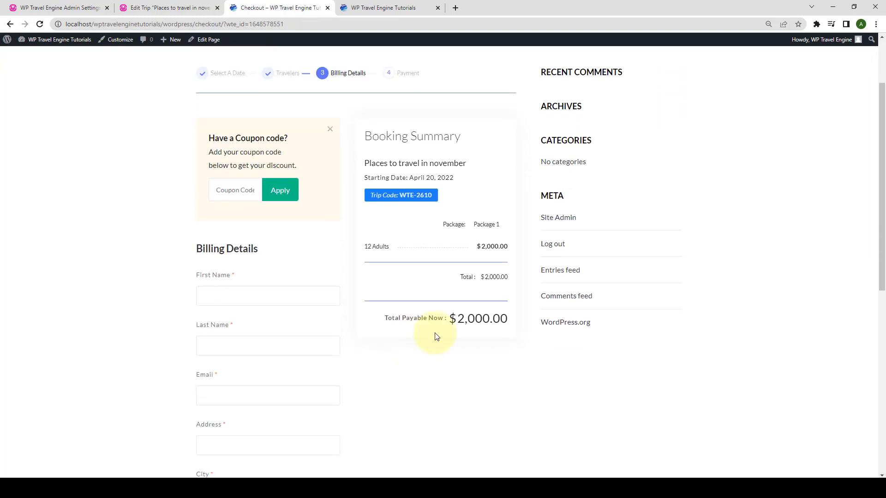